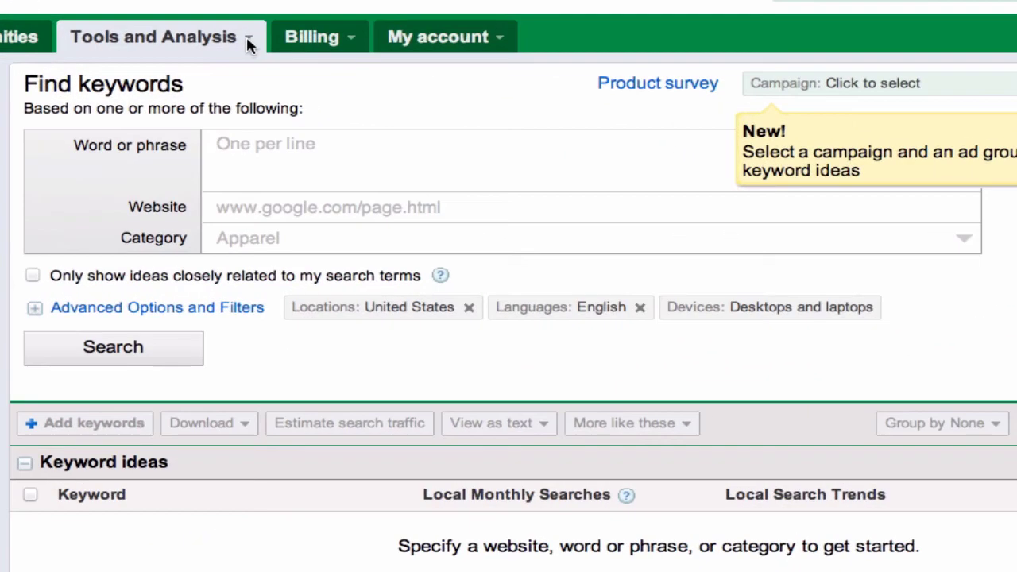
Enter 'ipad' as the seed keyword and show only closely related ideas
click(247, 44)
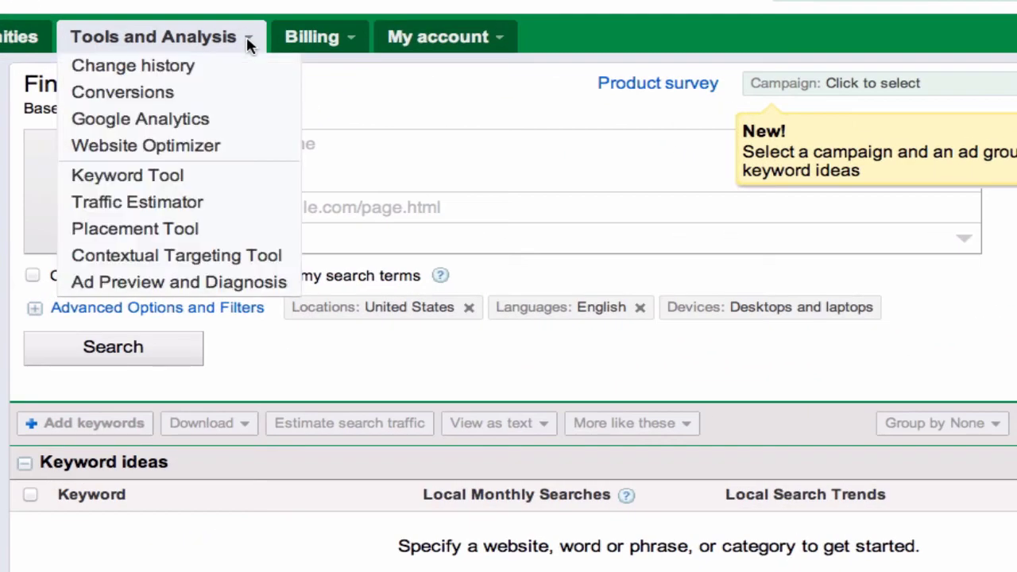
click(195, 44)
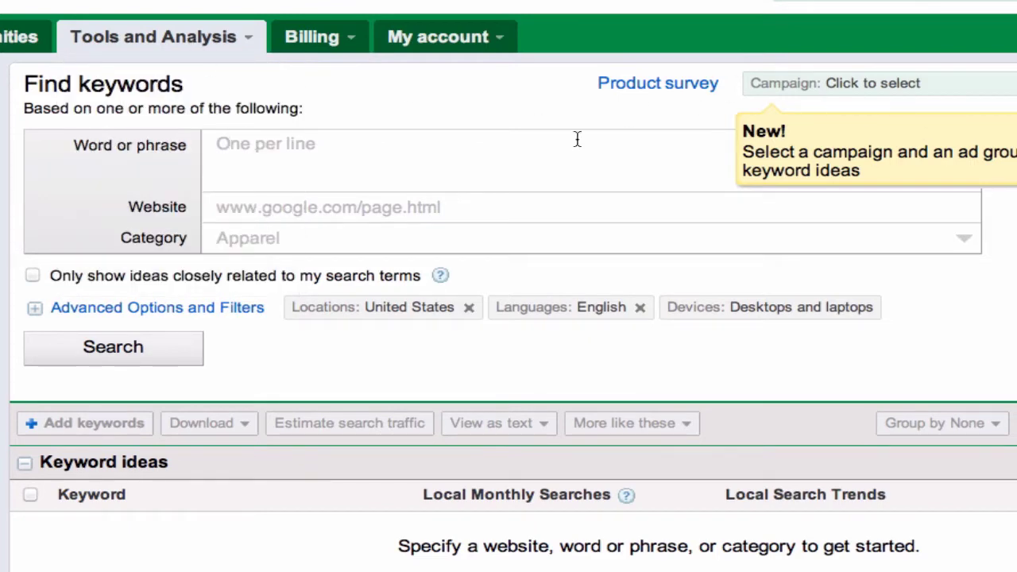
click(373, 147)
text(ipad)
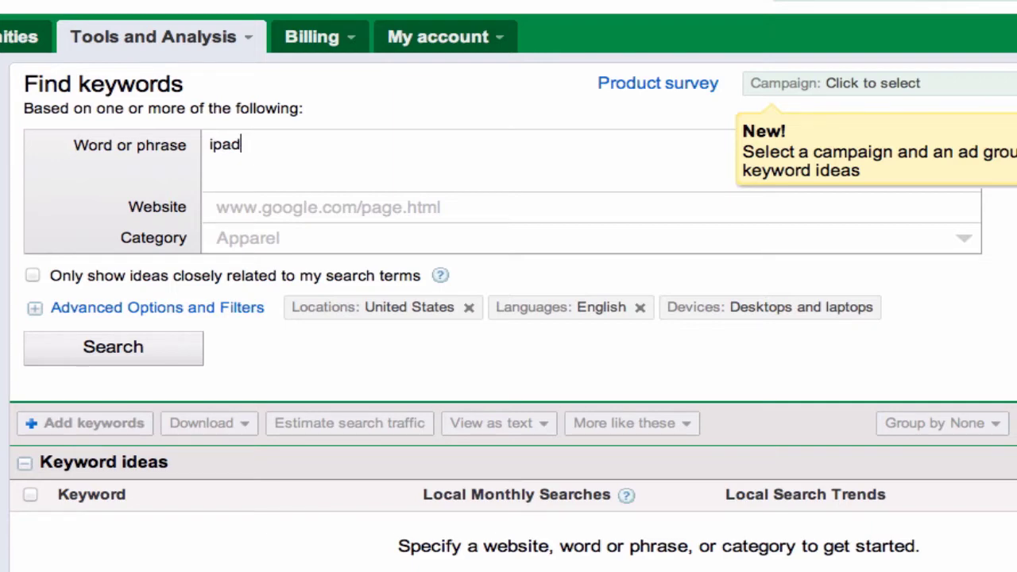
click(32, 275)
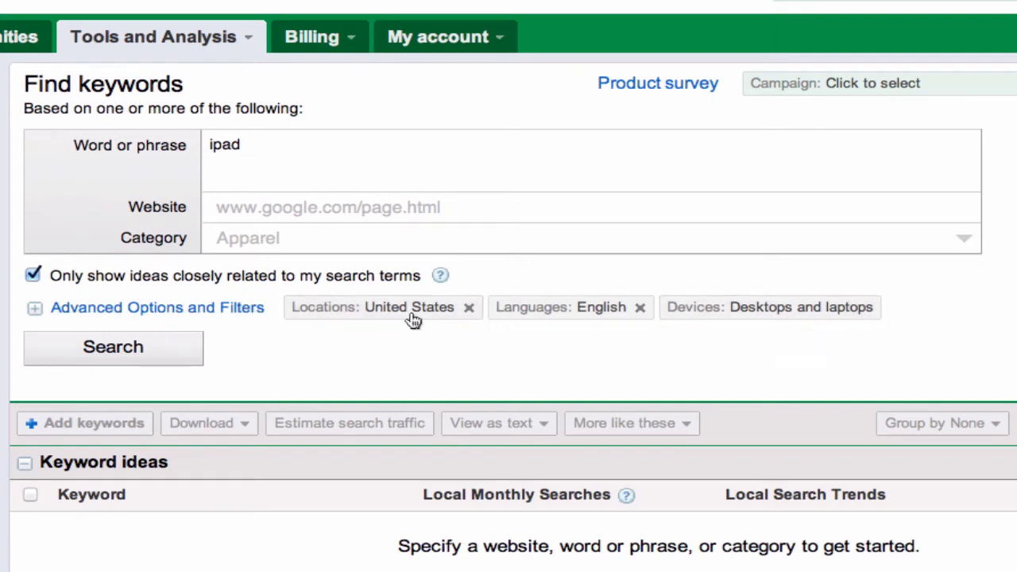
Keep desktop and laptop devices and filter ideas to Local Monthly Searches >= 1000
click(52, 315)
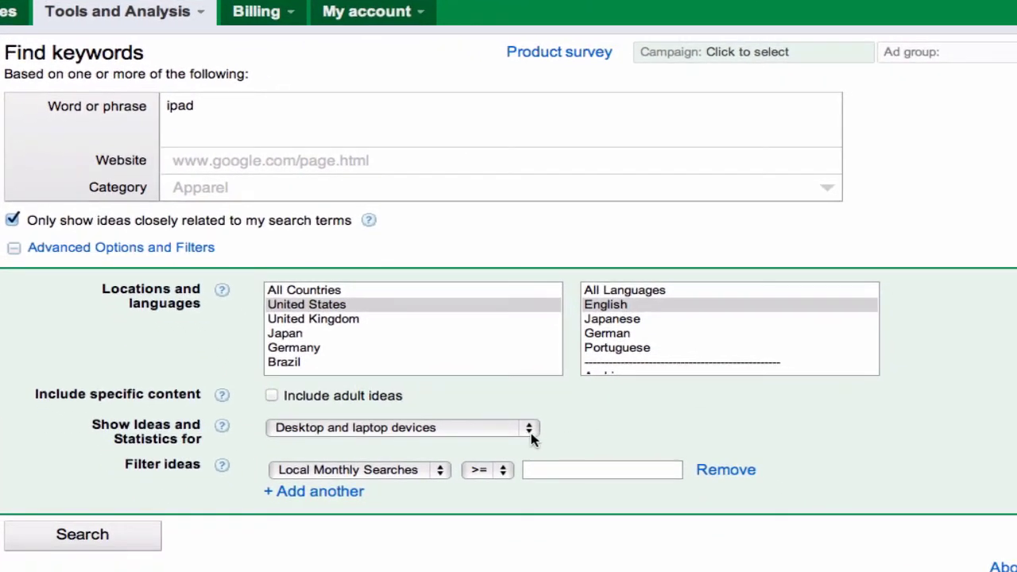
click(526, 430)
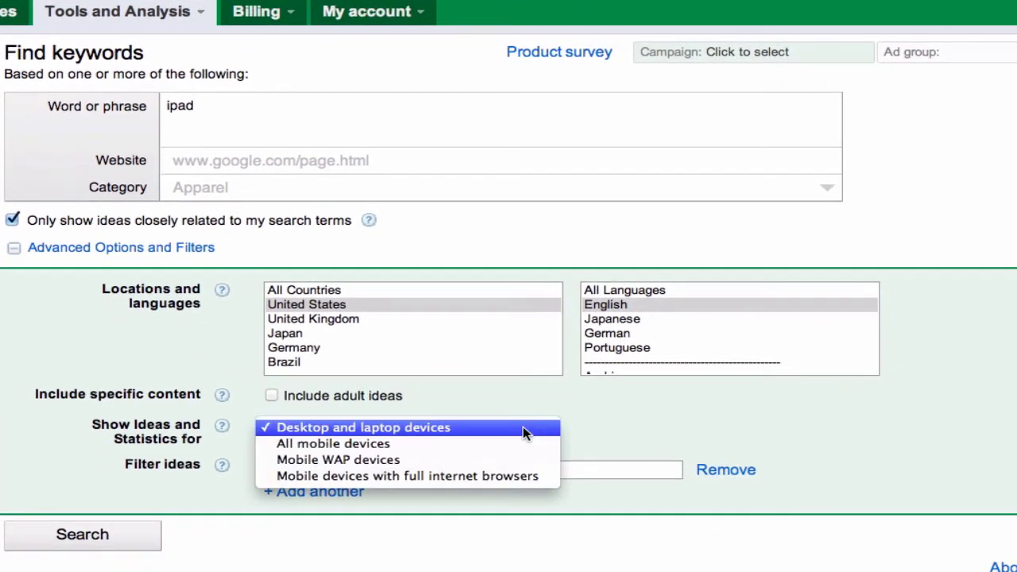
click(523, 431)
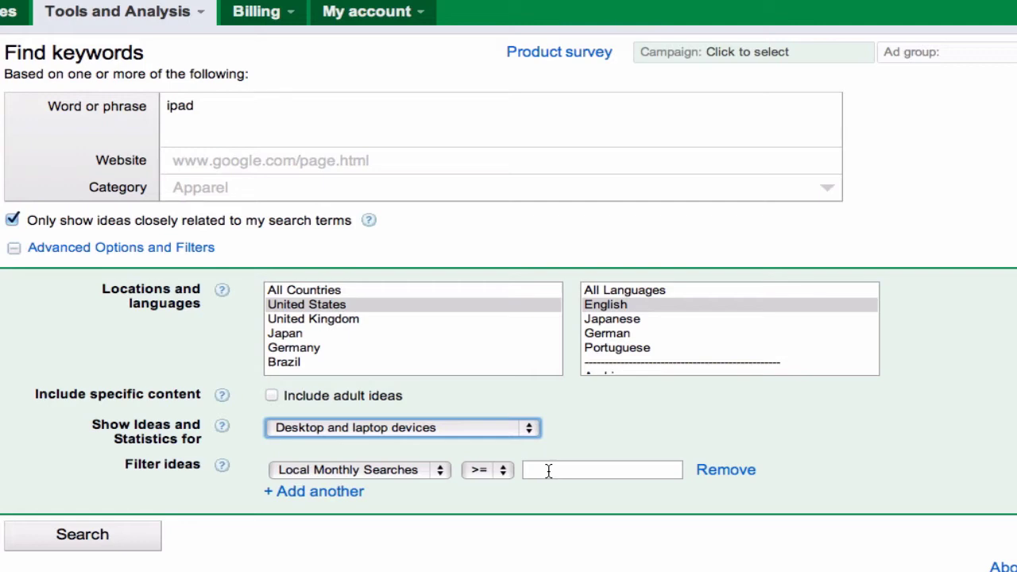
click(548, 471)
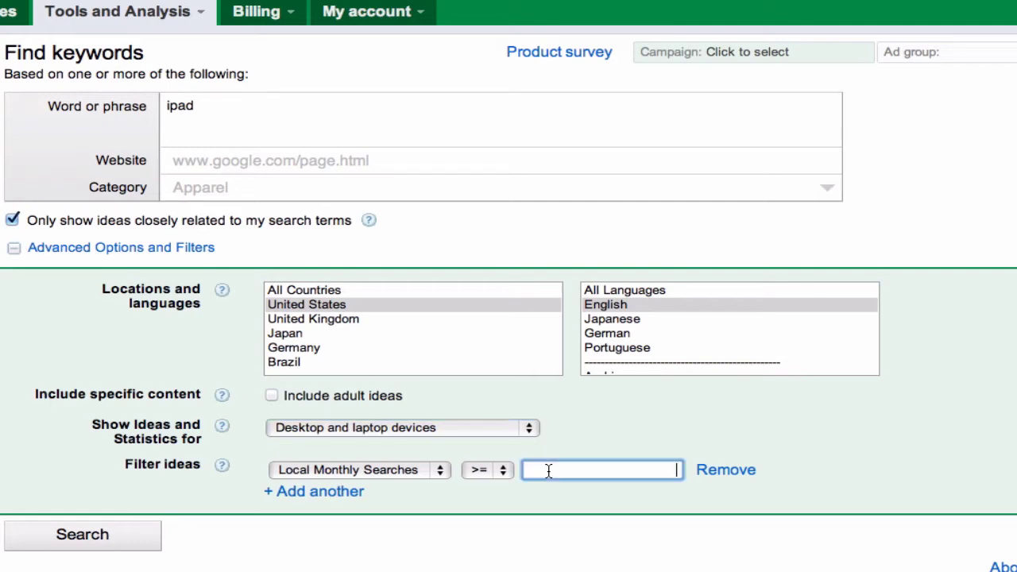
text(100)
text(0)
click(595, 436)
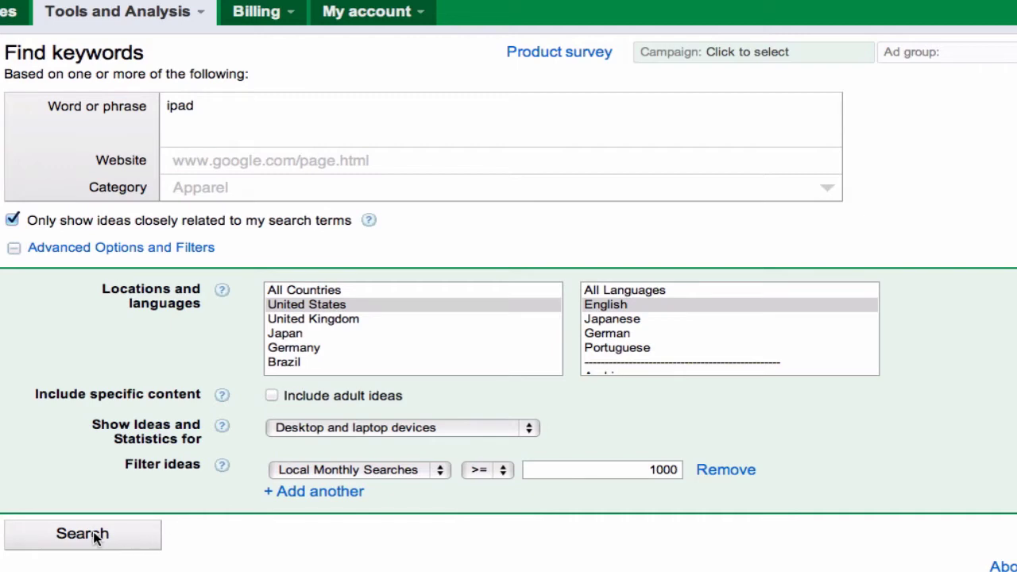
click(15, 249)
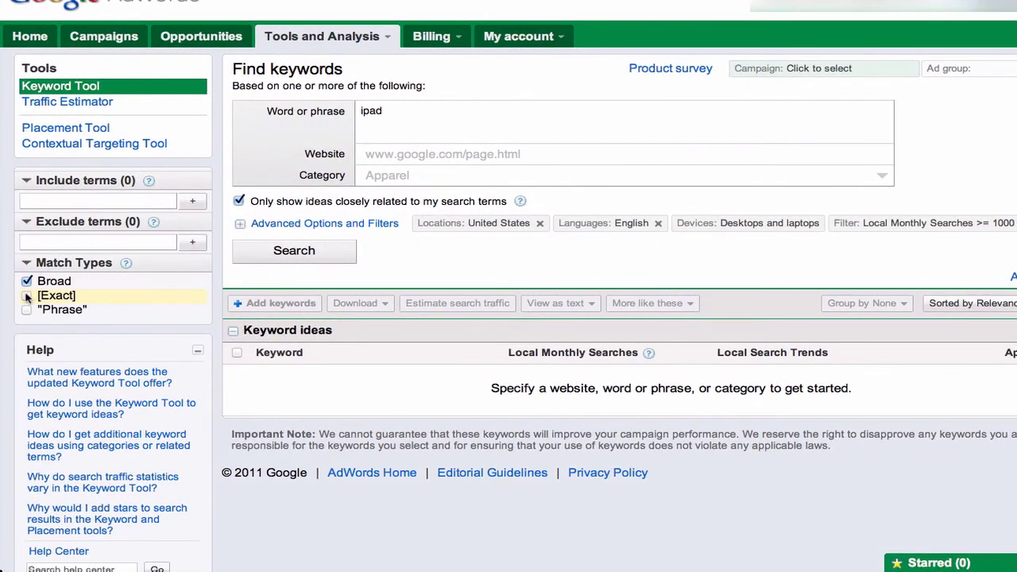
Switch match type from Broad to [Exact], search, and browse the 458 ipad keyword ideas
click(27, 281)
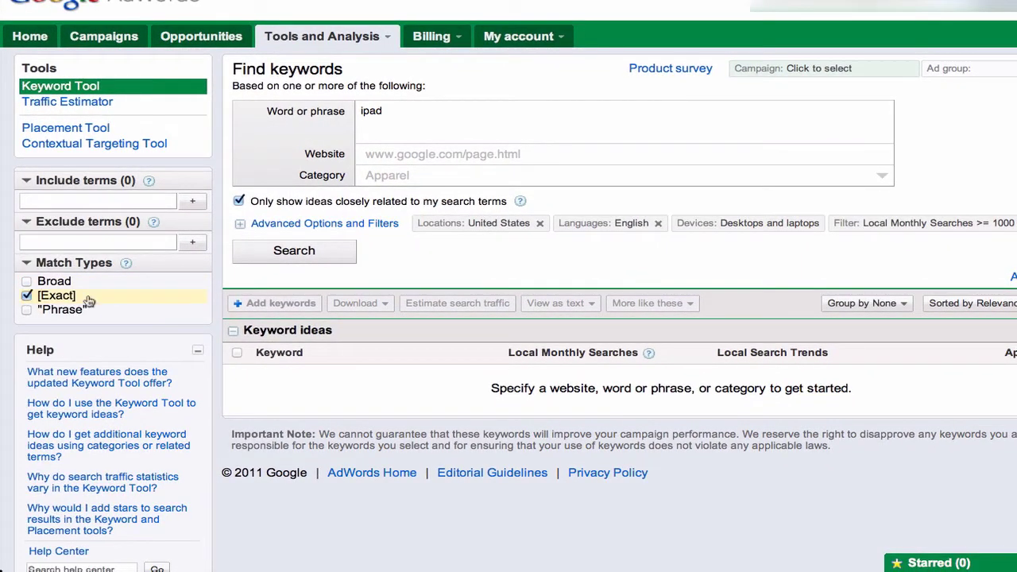
click(274, 252)
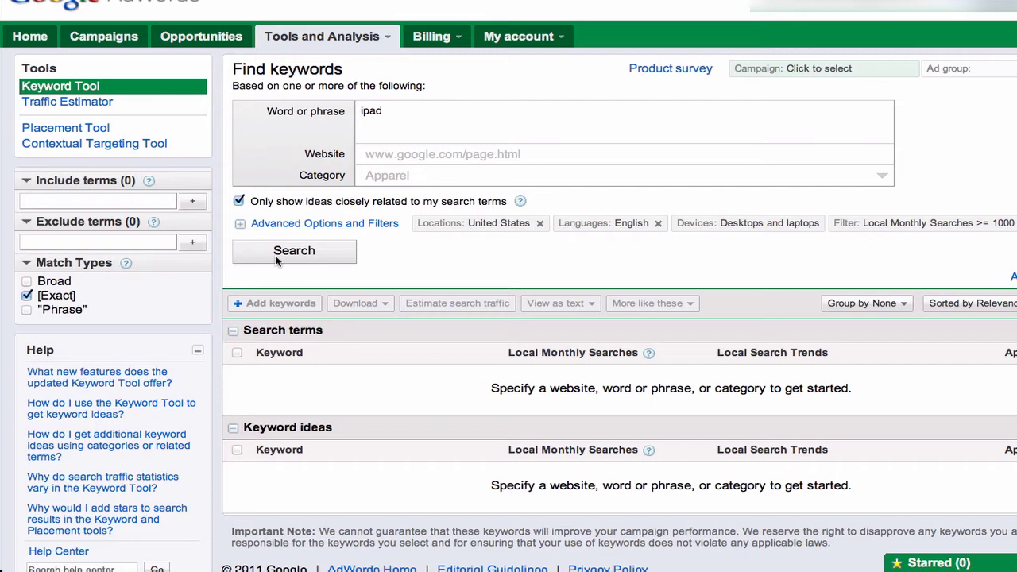
click(292, 253)
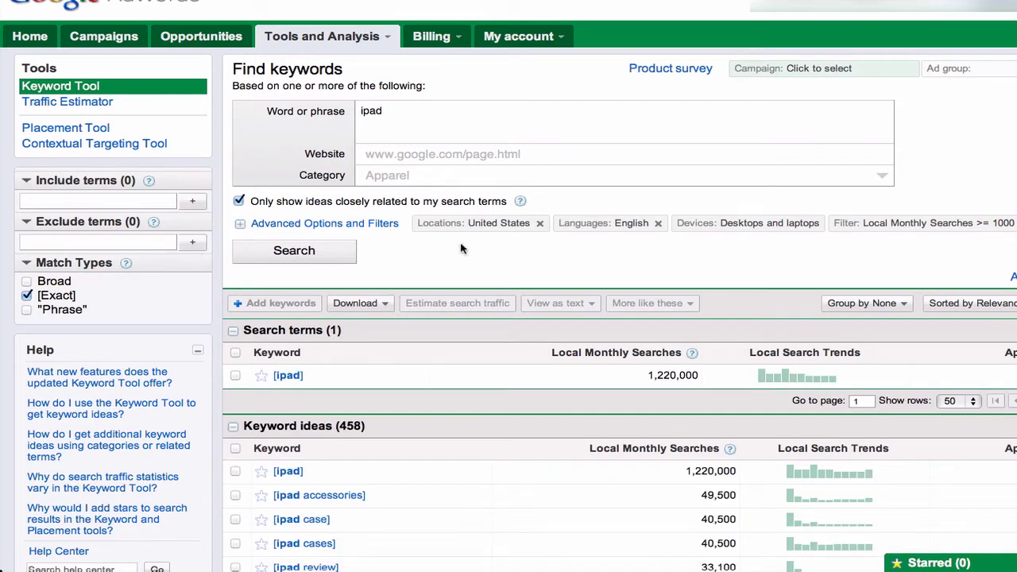
scroll(466, 265, down, 2)
scroll(460, 254, down, 1)
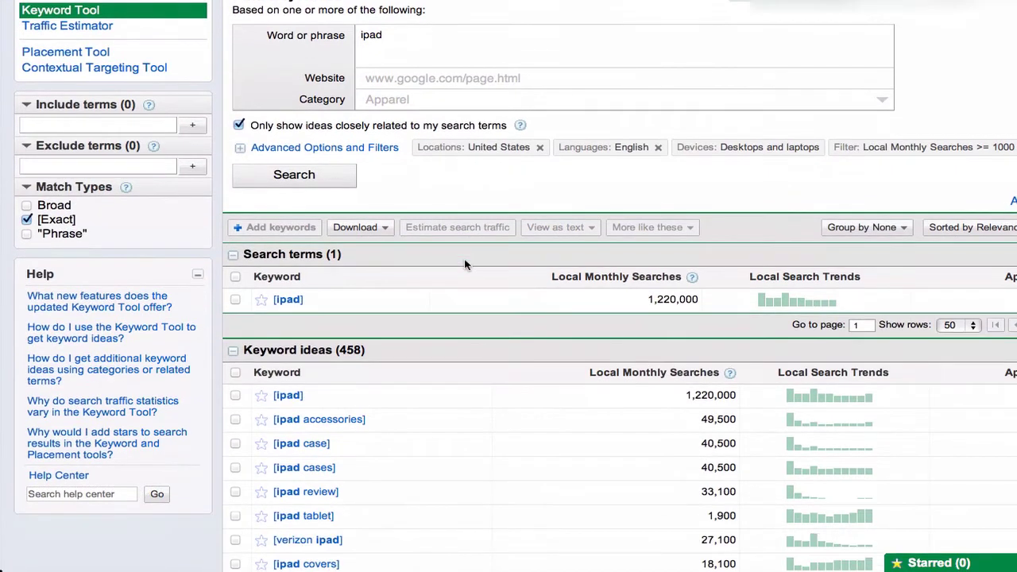
scroll(457, 242, down, 2)
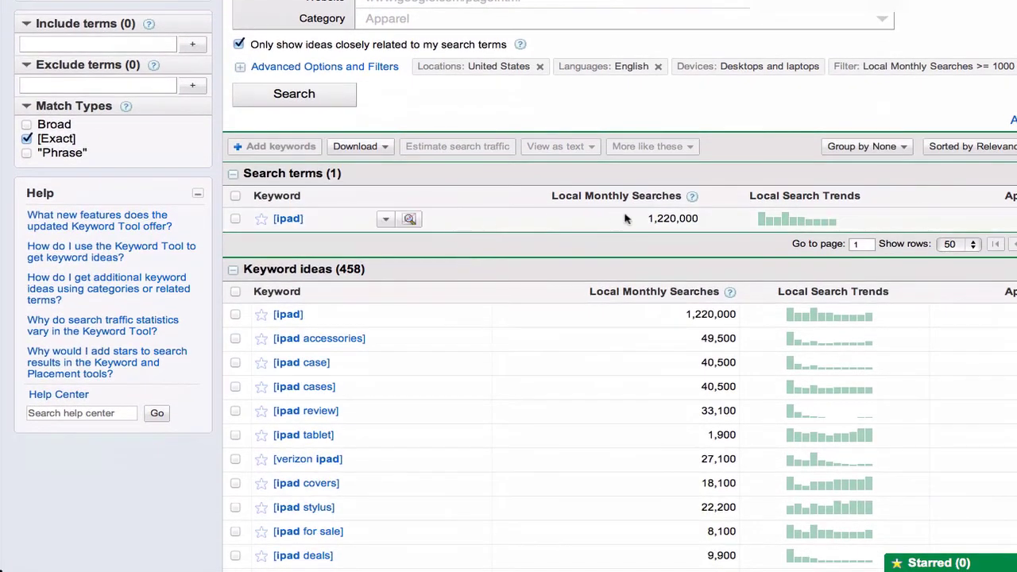
mouse_move(673, 299)
scroll(721, 220, down, 2)
scroll(721, 221, down, 2)
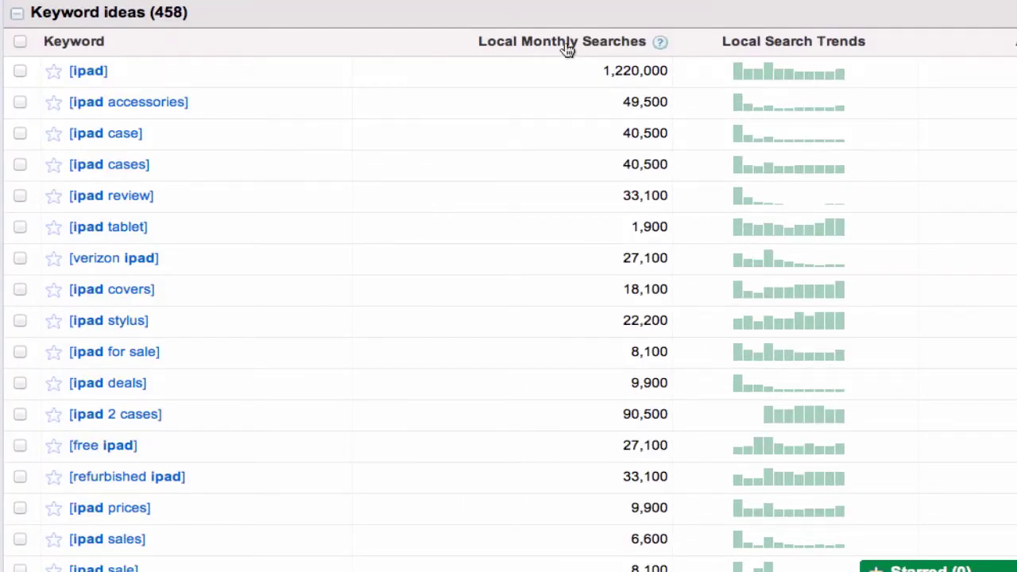
click(566, 43)
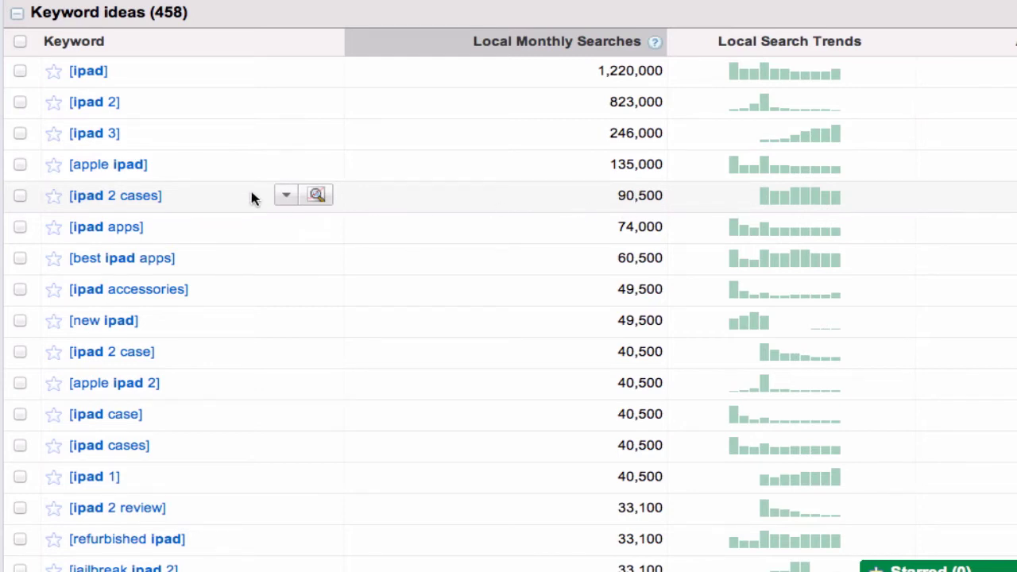
click(52, 198)
scroll(451, 204, down, 1)
scroll(450, 204, down, 1)
scroll(451, 204, down, 2)
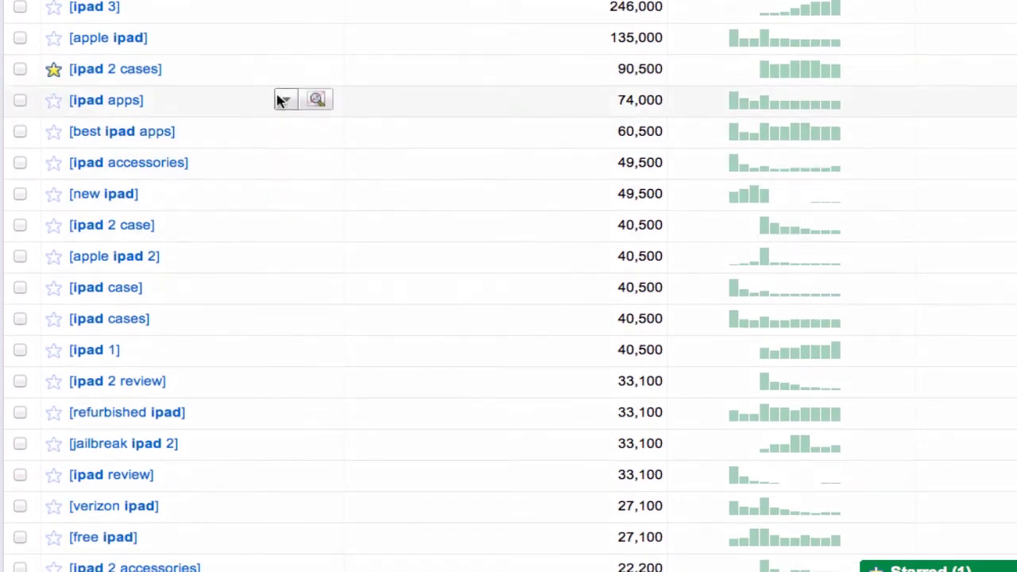
scroll(272, 225, down, 3)
scroll(272, 225, down, 1)
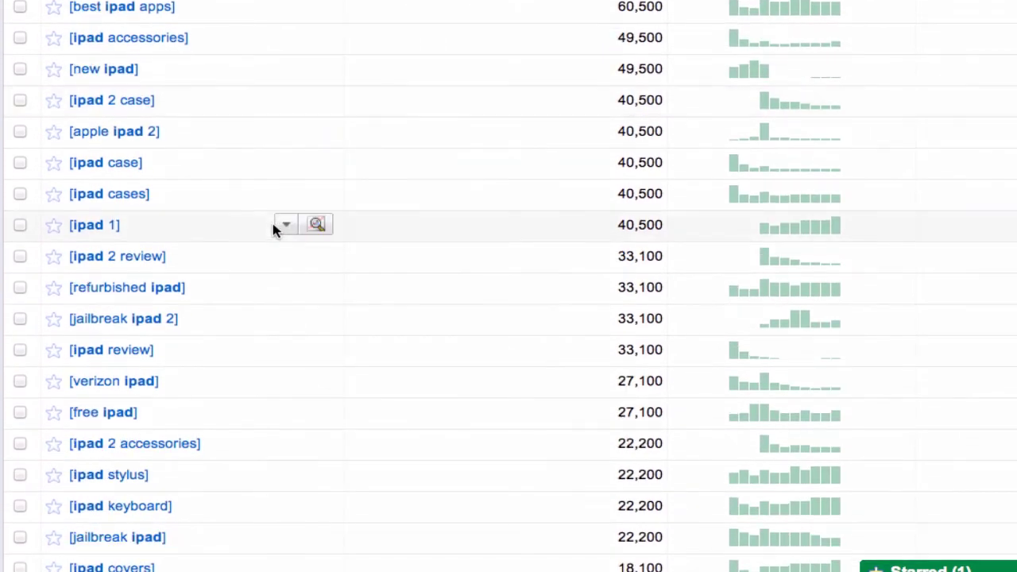
scroll(271, 225, down, 2)
scroll(272, 225, down, 2)
scroll(282, 248, down, 3)
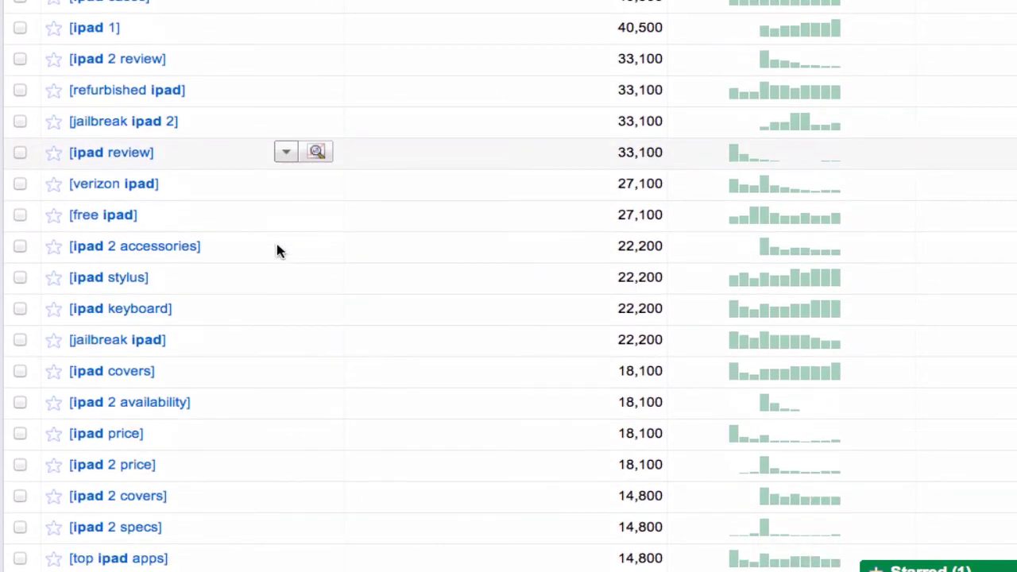
scroll(258, 216, down, 3)
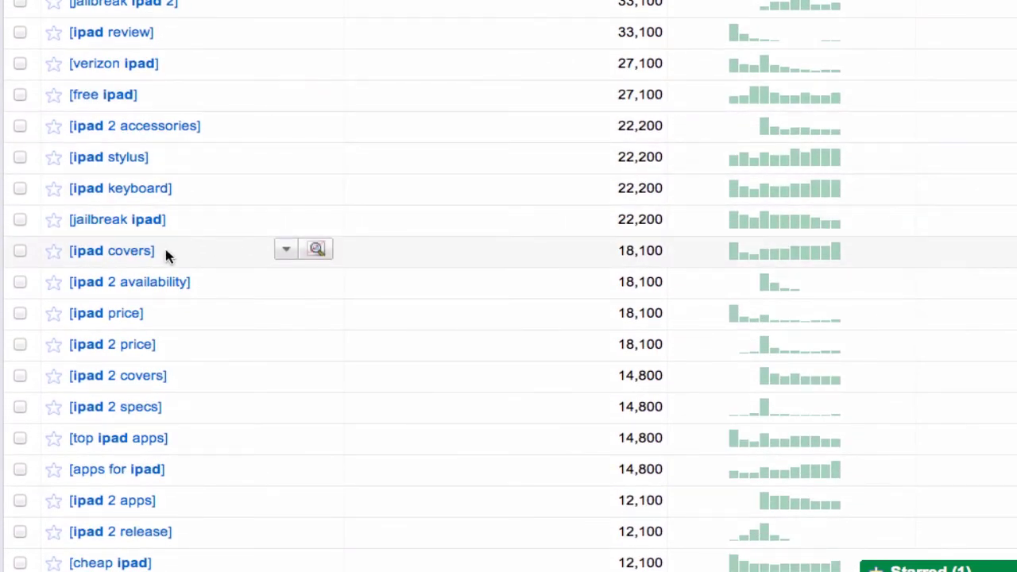
click(53, 252)
scroll(374, 260, down, 2)
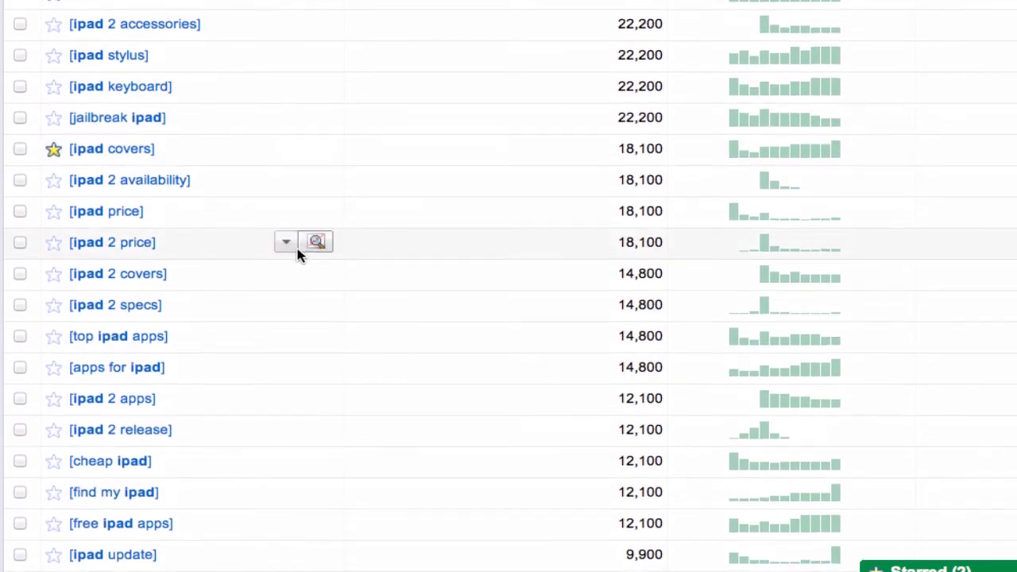
scroll(297, 254, down, 2)
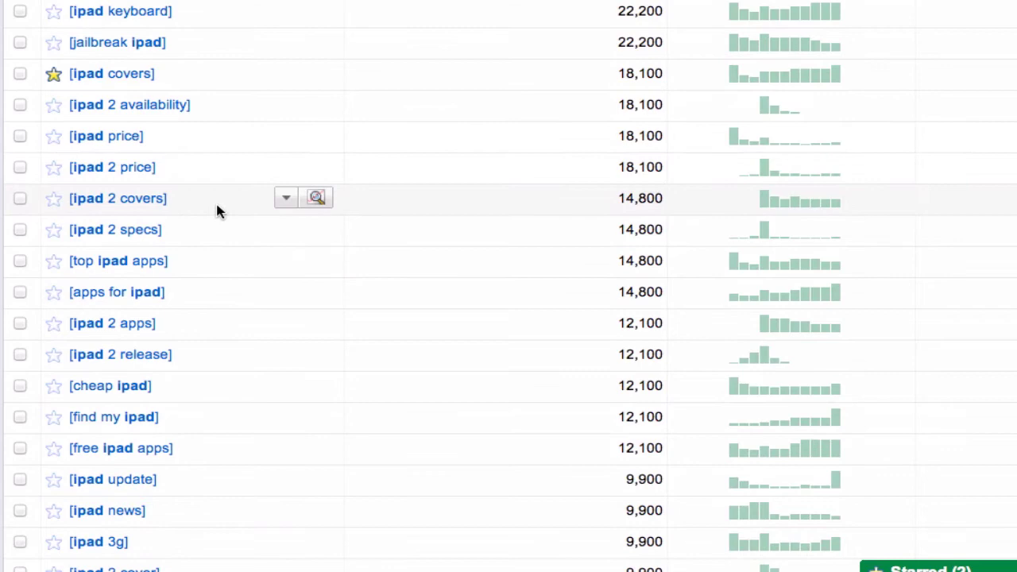
scroll(246, 205, down, 1)
scroll(246, 205, down, 2)
scroll(245, 205, down, 2)
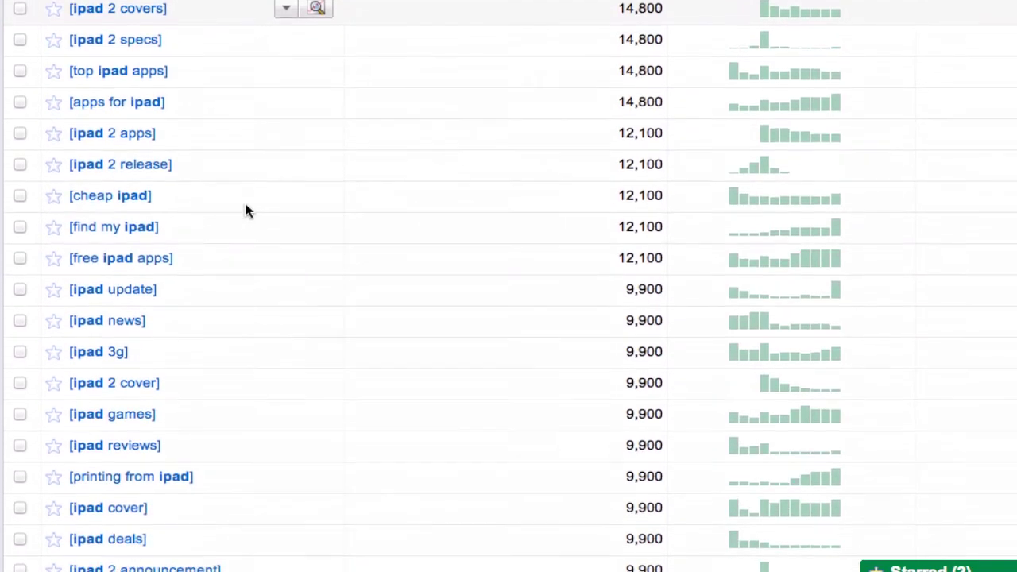
scroll(246, 205, down, 1)
scroll(245, 205, down, 2)
scroll(245, 205, down, 2)
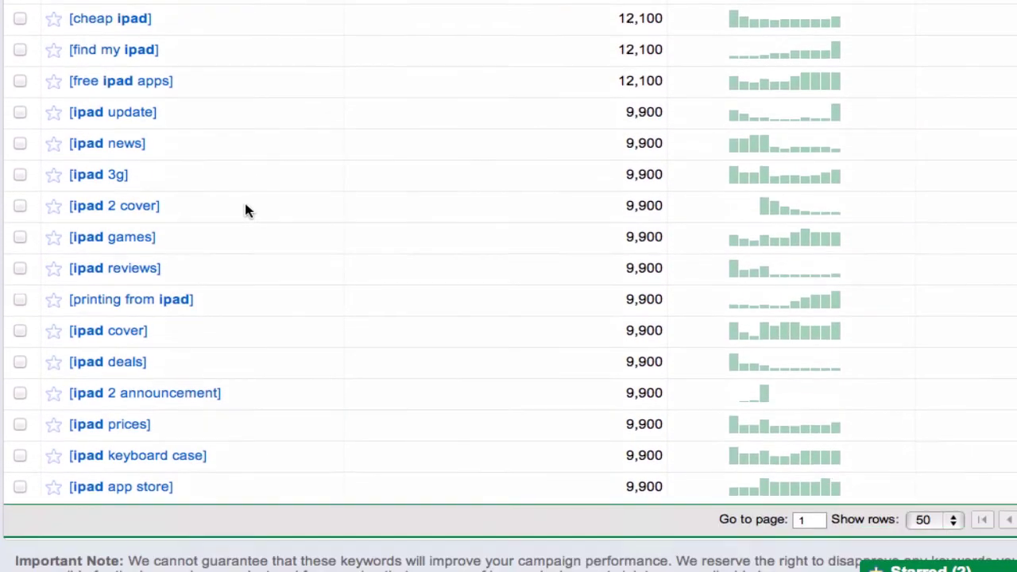
scroll(255, 234, down, 2)
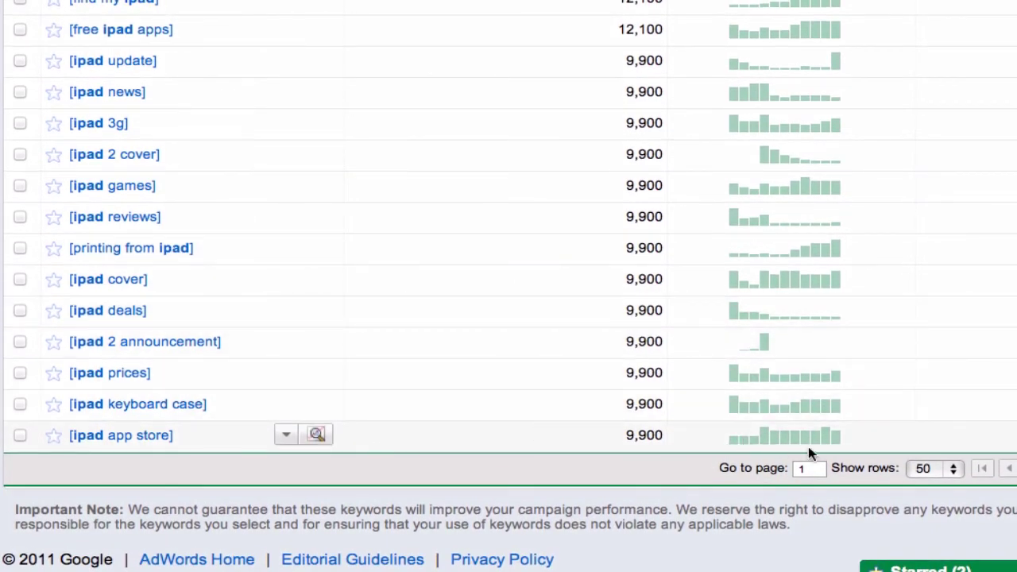
Set Show rows to 100 and scroll through the longer keyword list
click(954, 470)
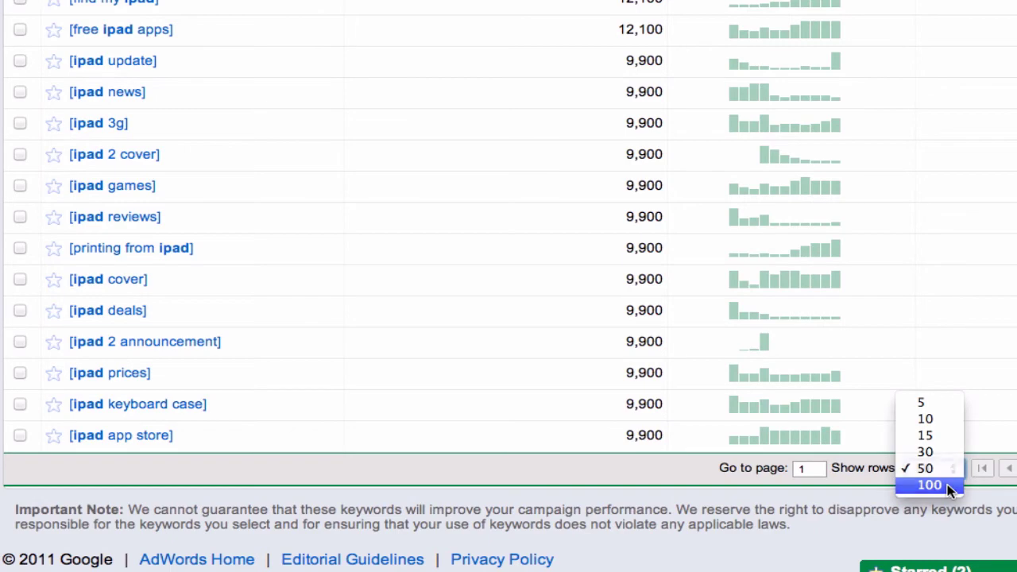
click(947, 484)
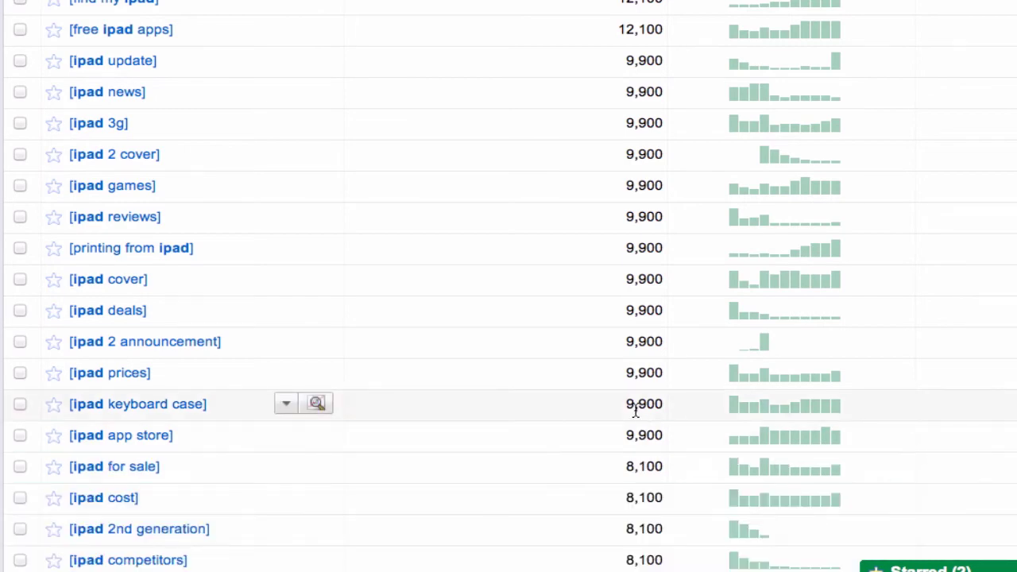
scroll(632, 412, down, 4)
scroll(591, 416, down, 2)
scroll(516, 417, down, 2)
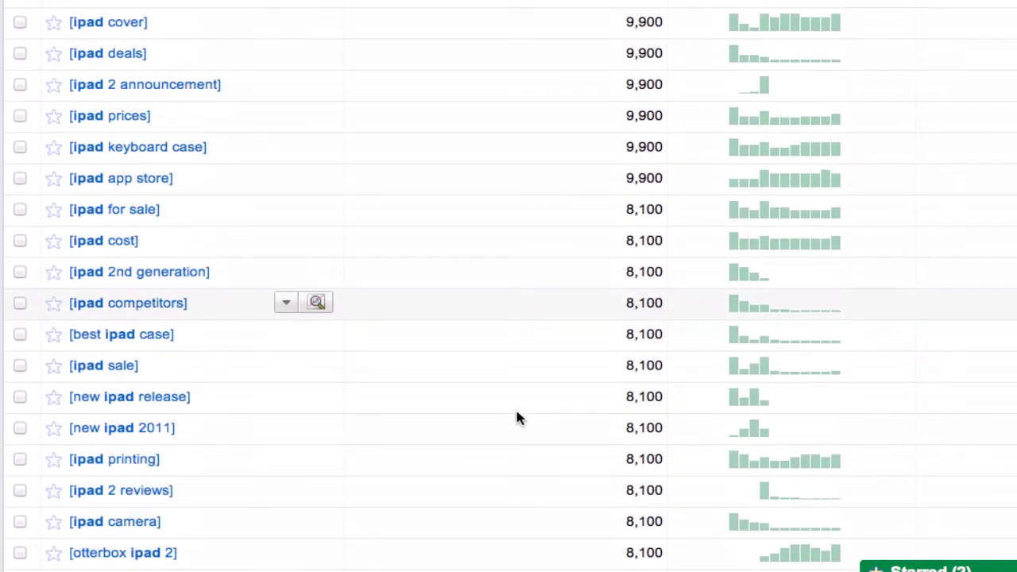
scroll(516, 417, down, 4)
scroll(516, 417, down, 3)
scroll(516, 417, down, 3)
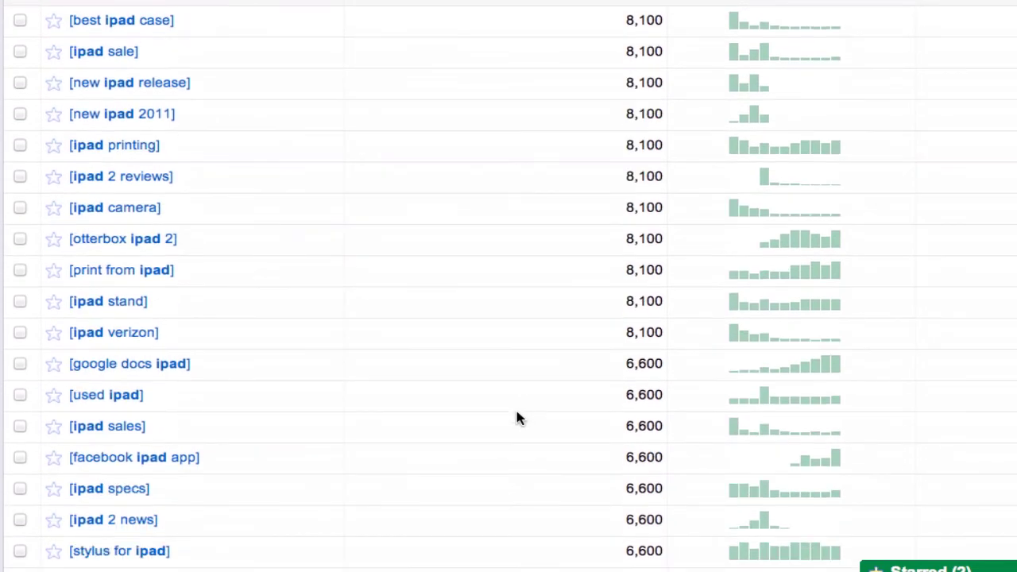
scroll(516, 417, down, 3)
scroll(340, 386, down, 2)
scroll(341, 386, down, 2)
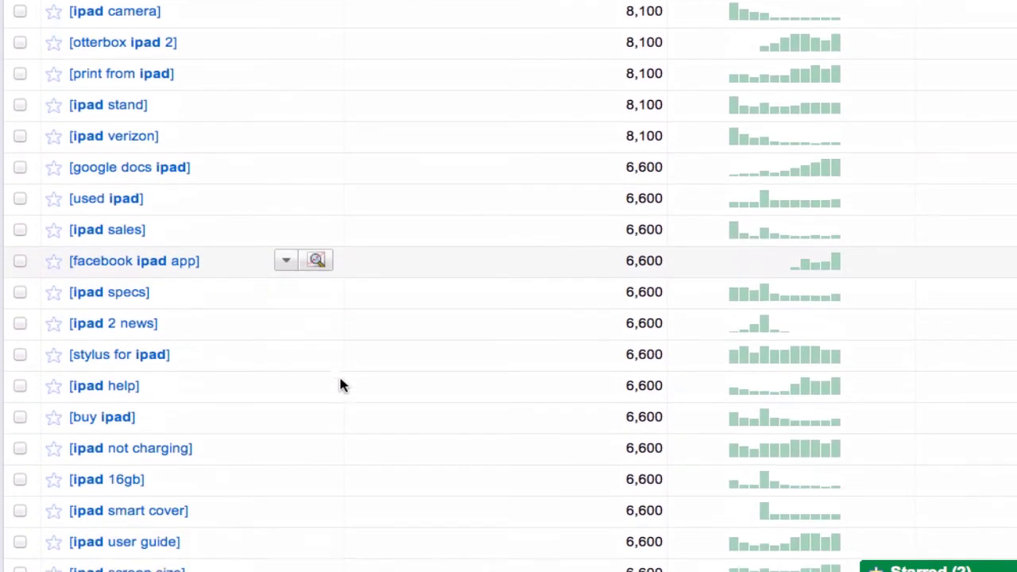
scroll(340, 384, down, 4)
scroll(340, 383, down, 2)
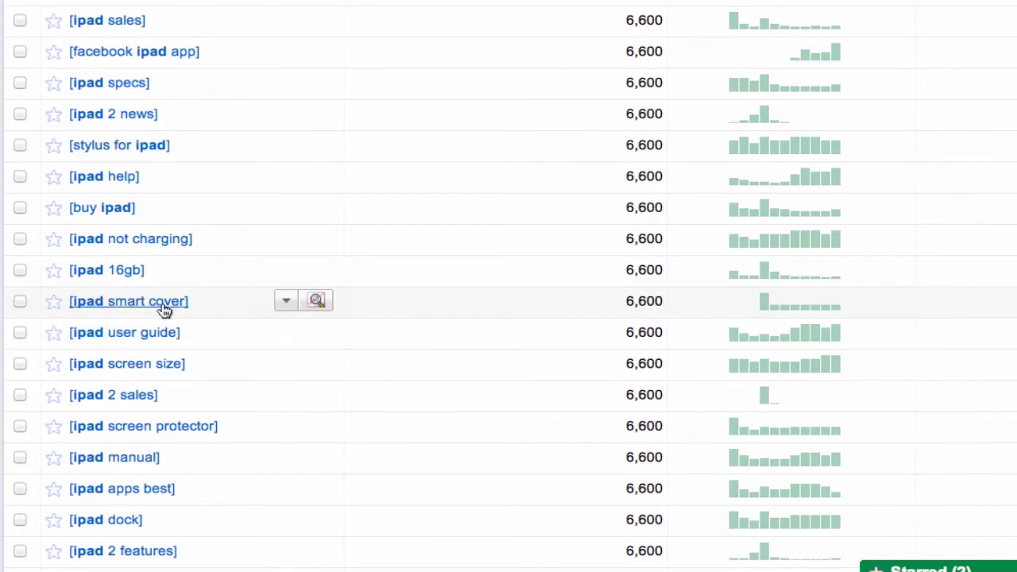
scroll(252, 315, down, 3)
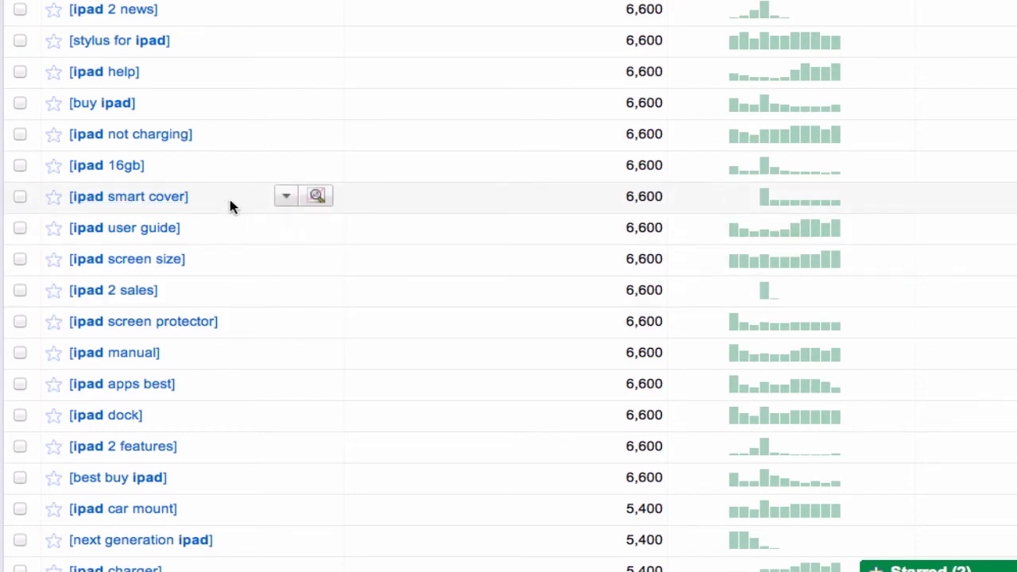
scroll(262, 241, down, 5)
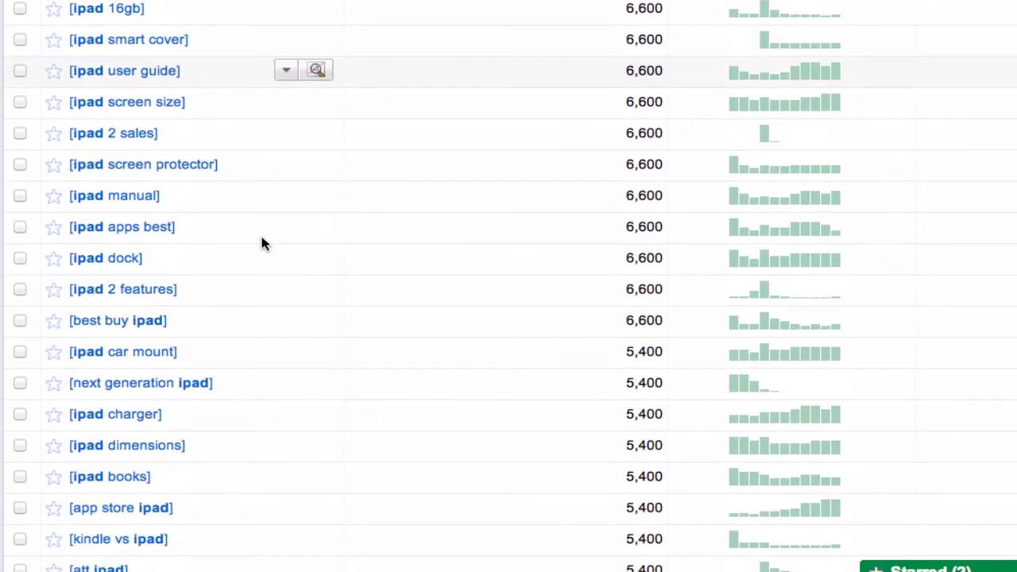
scroll(264, 244, down, 4)
scroll(270, 282, down, 4)
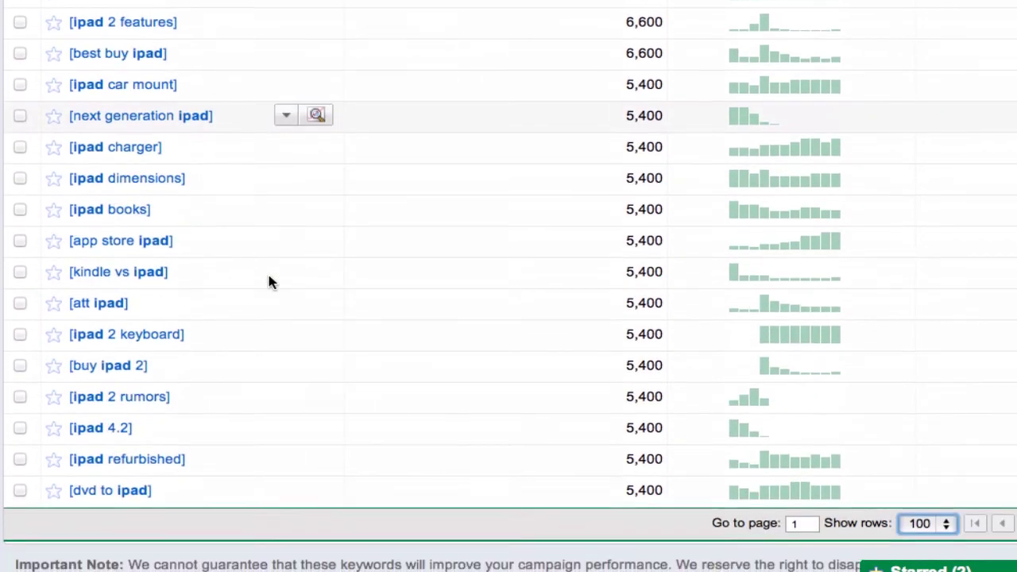
scroll(267, 287, down, 1)
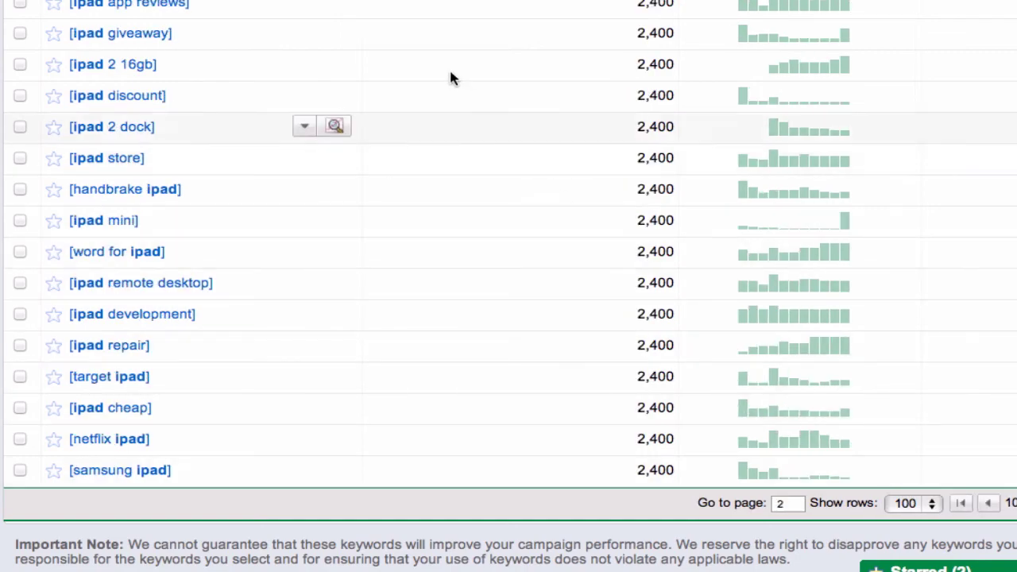
Star the [ipad sleeve] keyword at 3,600 monthly searches
scroll(449, 77, up, 5)
scroll(441, 68, up, 3)
scroll(440, 68, up, 5)
scroll(441, 69, up, 5)
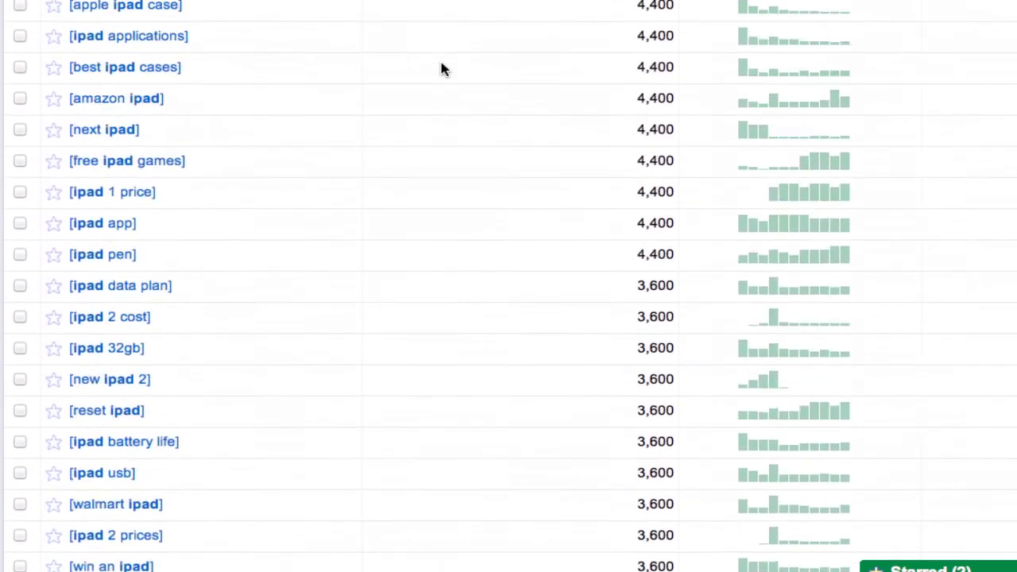
scroll(442, 70, up, 10)
scroll(440, 69, down, 5)
scroll(440, 68, down, 2)
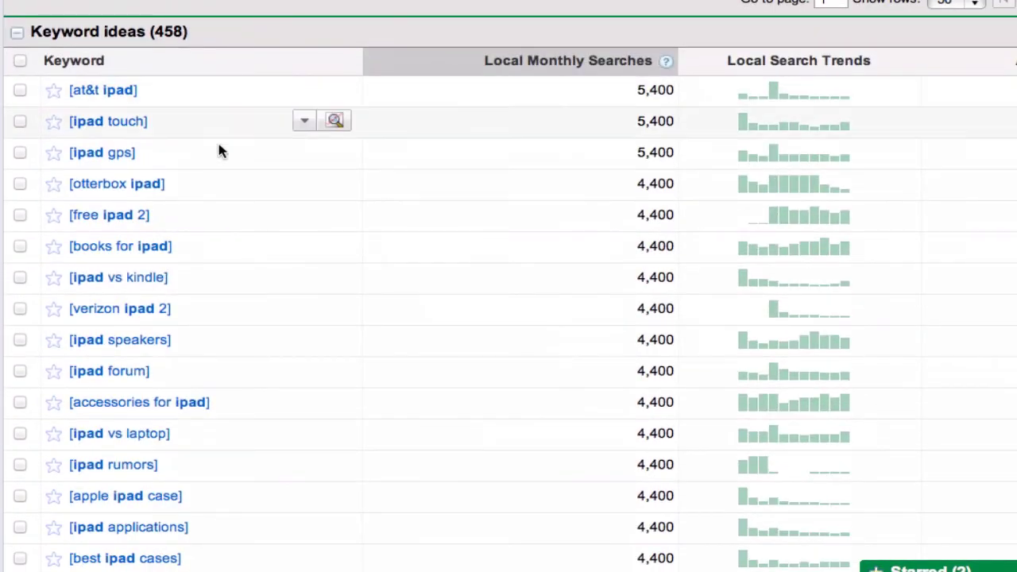
scroll(232, 228, down, 2)
scroll(231, 228, down, 2)
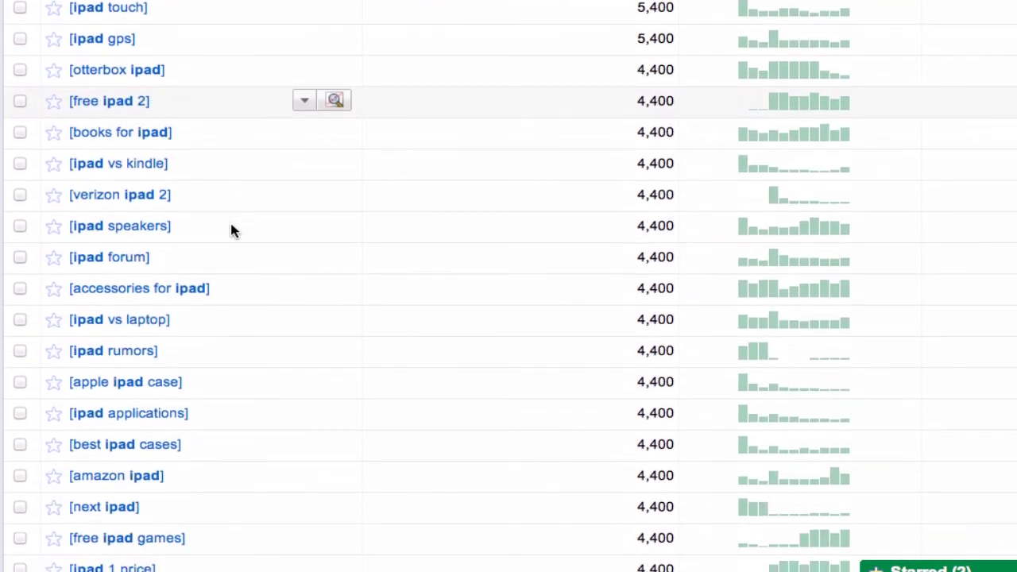
scroll(231, 228, down, 3)
scroll(231, 228, down, 3)
scroll(232, 228, down, 1)
scroll(231, 228, down, 2)
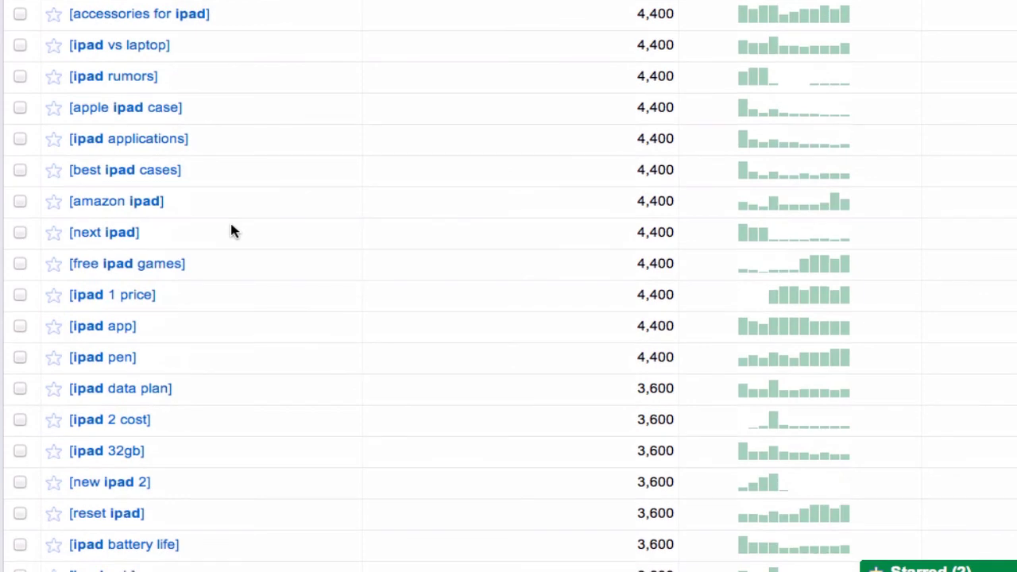
scroll(231, 230, down, 2)
scroll(231, 231, down, 2)
scroll(231, 230, down, 3)
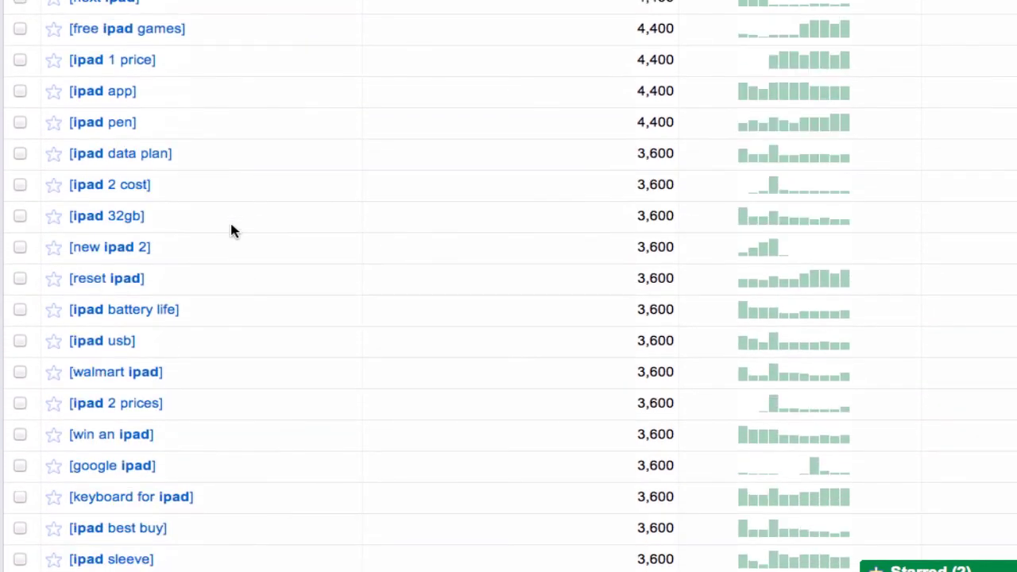
scroll(231, 230, down, 2)
scroll(230, 231, down, 1)
scroll(230, 231, down, 4)
scroll(231, 230, down, 3)
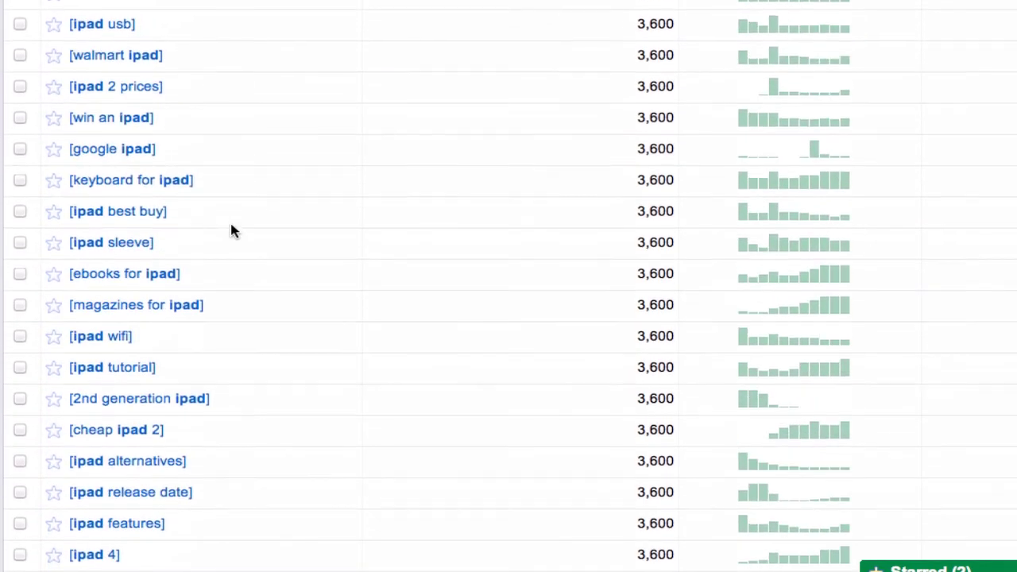
scroll(231, 229, down, 3)
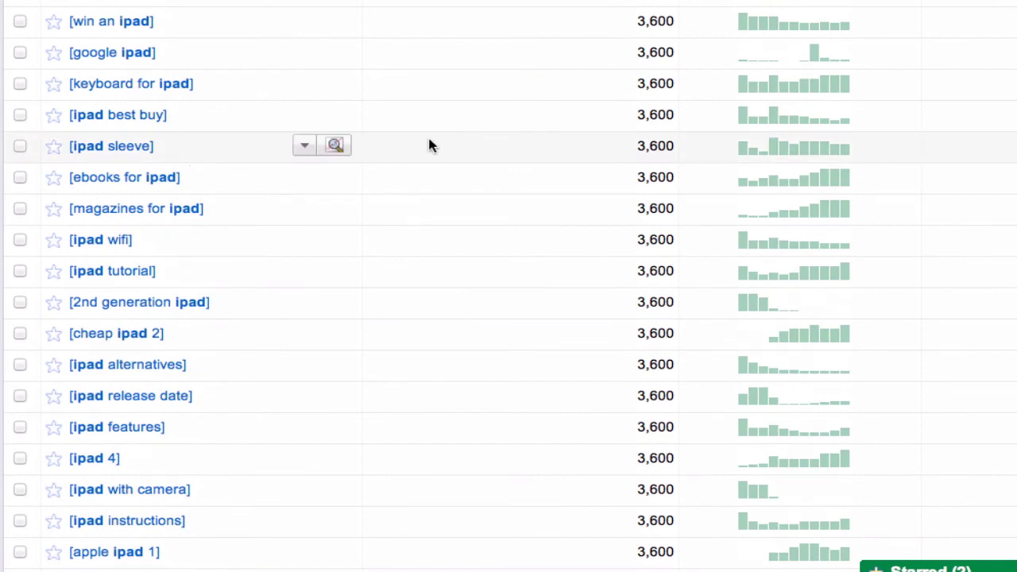
click(53, 147)
Scroll on to review keyword ideas around 2,900 monthly searches
scroll(360, 224, down, 3)
scroll(361, 225, down, 1)
scroll(361, 225, down, 2)
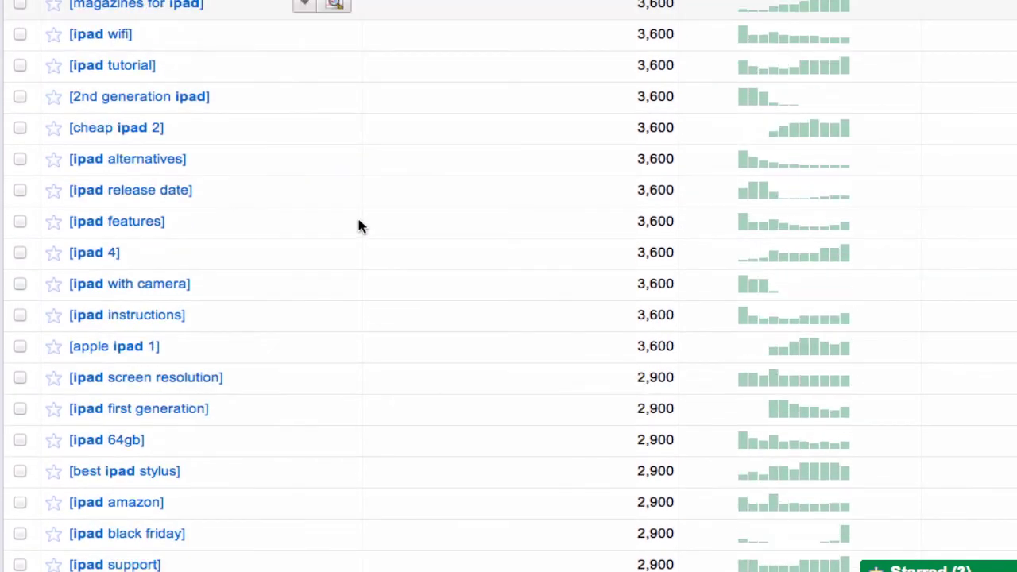
scroll(359, 226, down, 3)
scroll(359, 227, down, 3)
scroll(358, 226, down, 3)
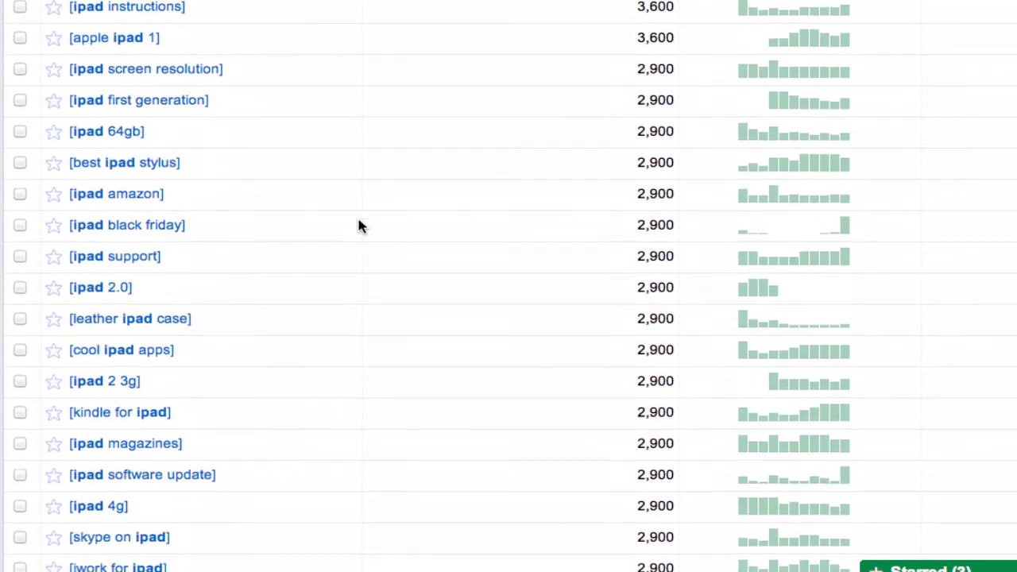
scroll(358, 226, down, 3)
scroll(358, 227, down, 4)
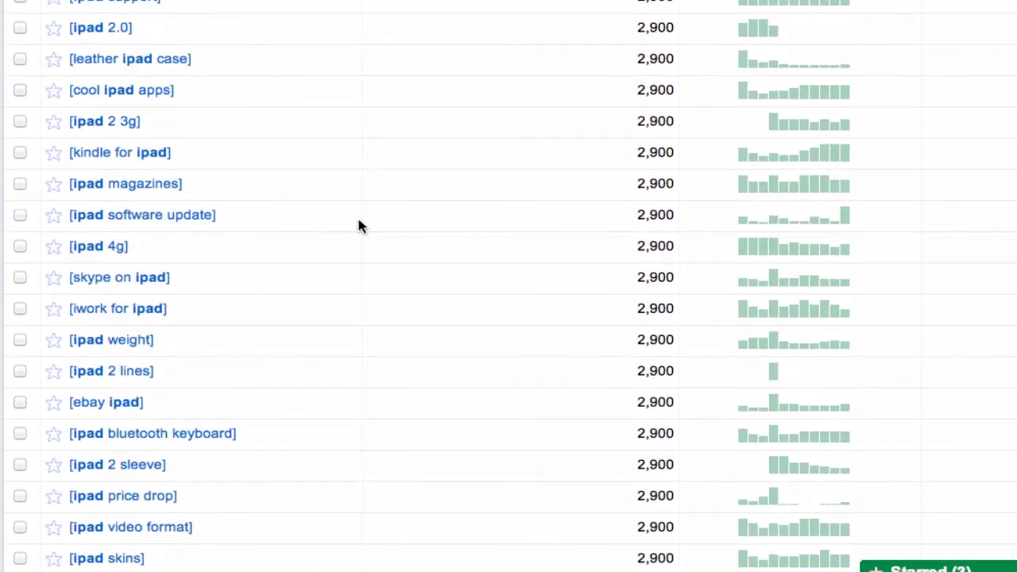